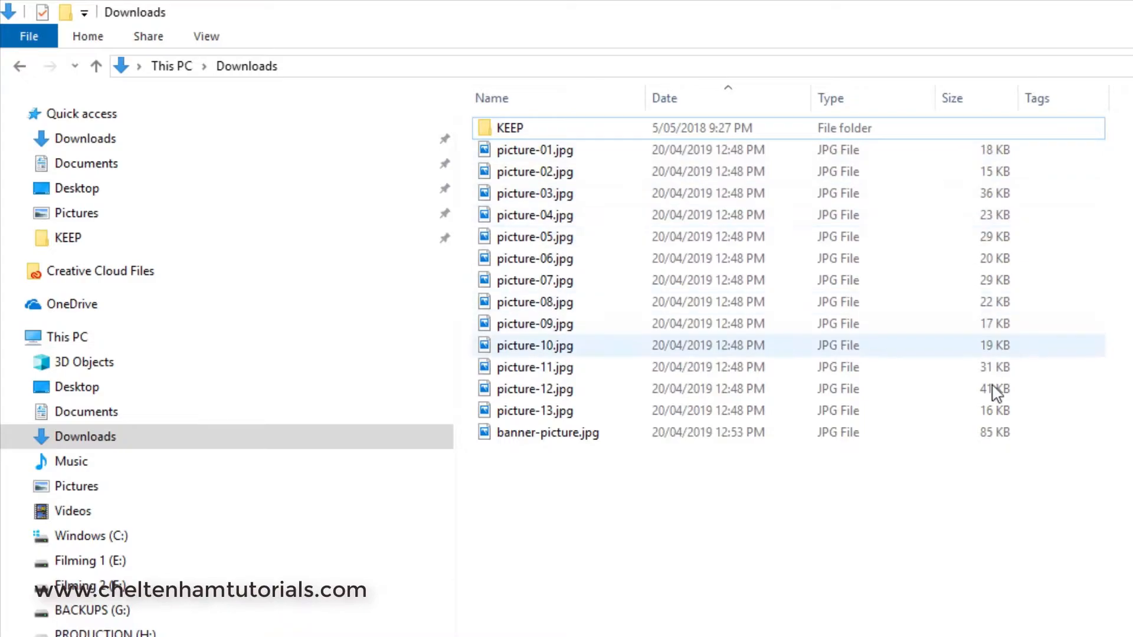
# Step: Show the Dimensions column in the Downloads file list, and hide it again
pyautogui.rightClick(590, 110)
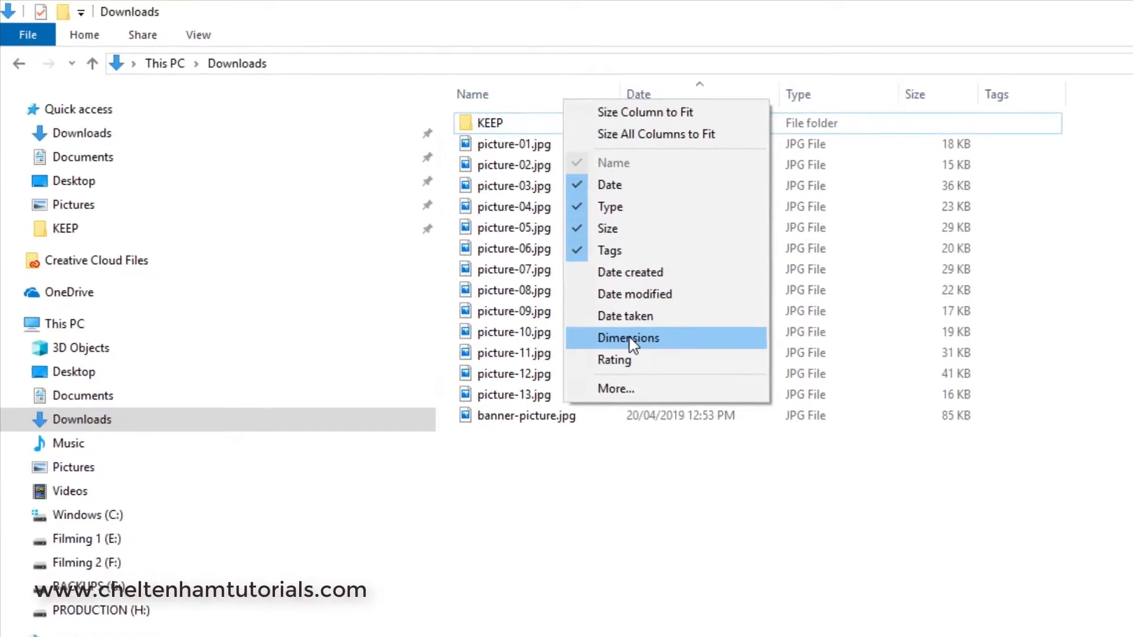
pyautogui.click(629, 337)
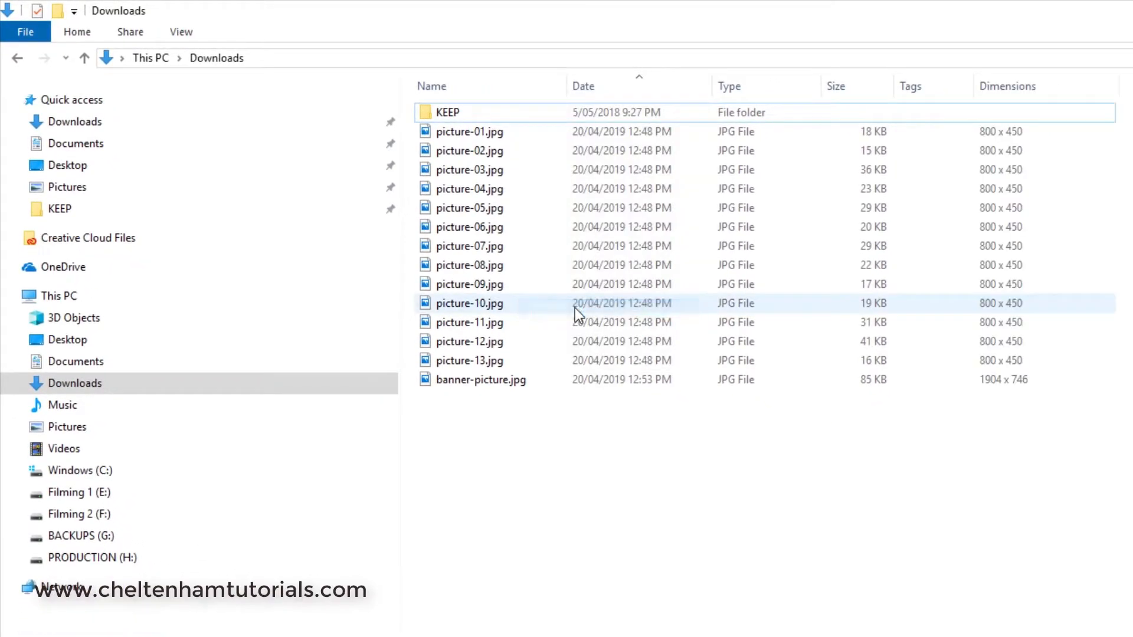
pyautogui.rightClick(512, 88)
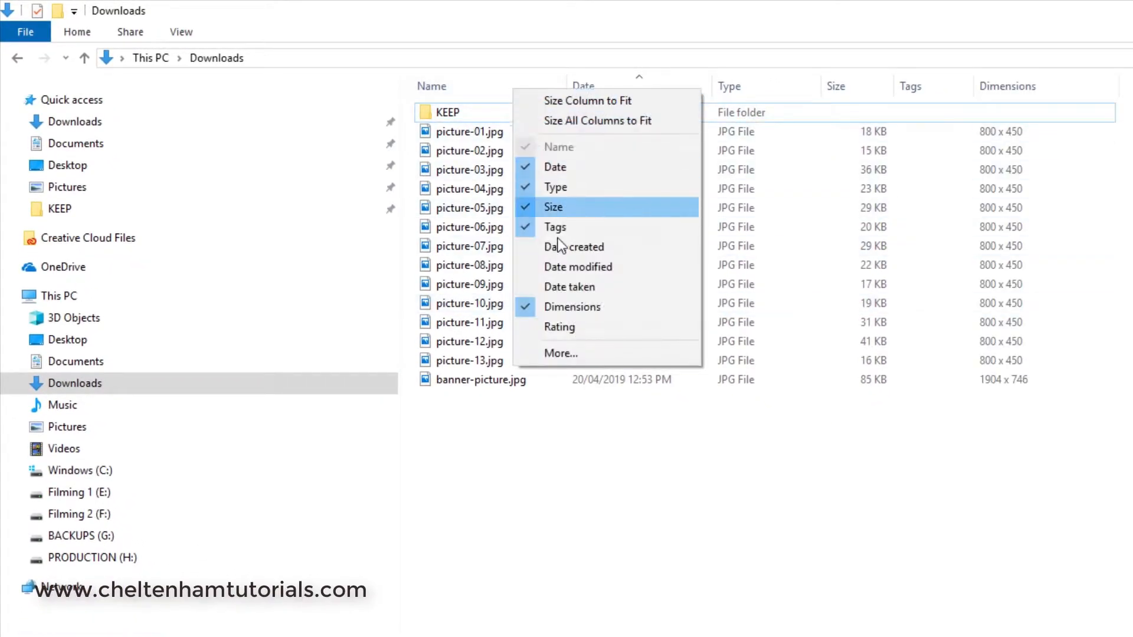
pyautogui.click(576, 306)
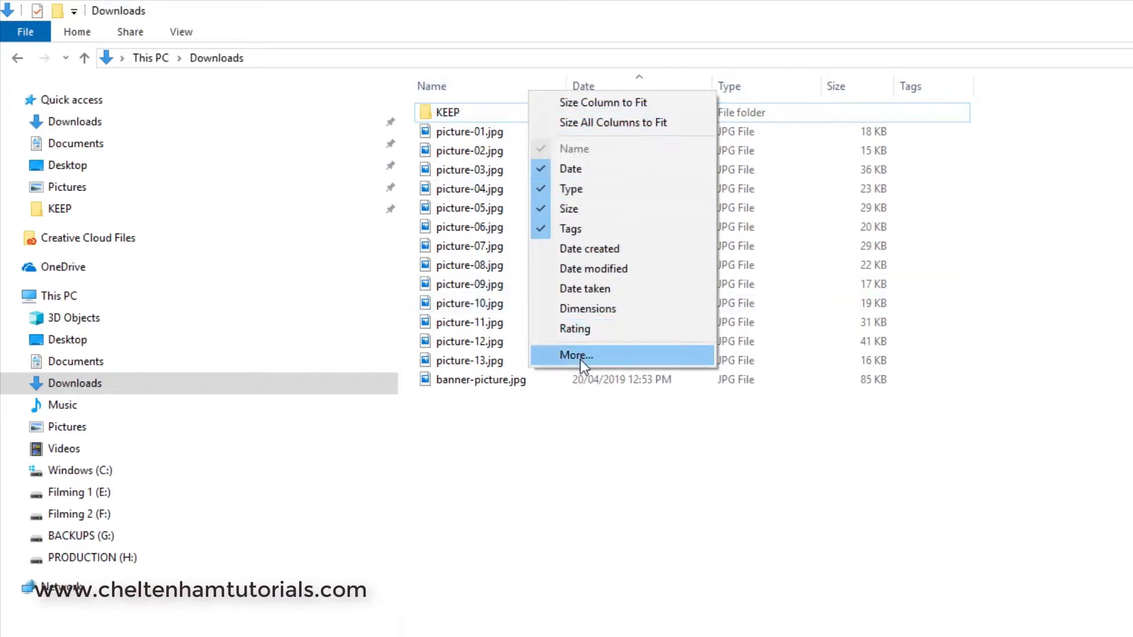
# Step: Add the Dimensions column to the Downloads file list from the complete list of available details
pyautogui.click(579, 359)
pyautogui.scroll(-8, 784, 387)
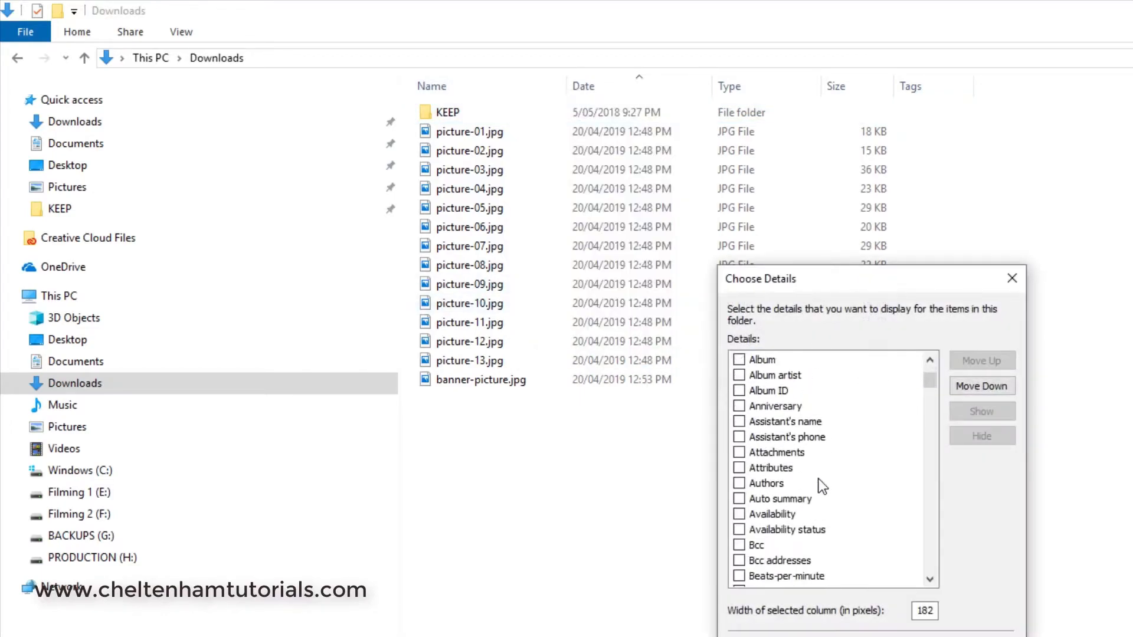
pyautogui.scroll(-8, 818, 480)
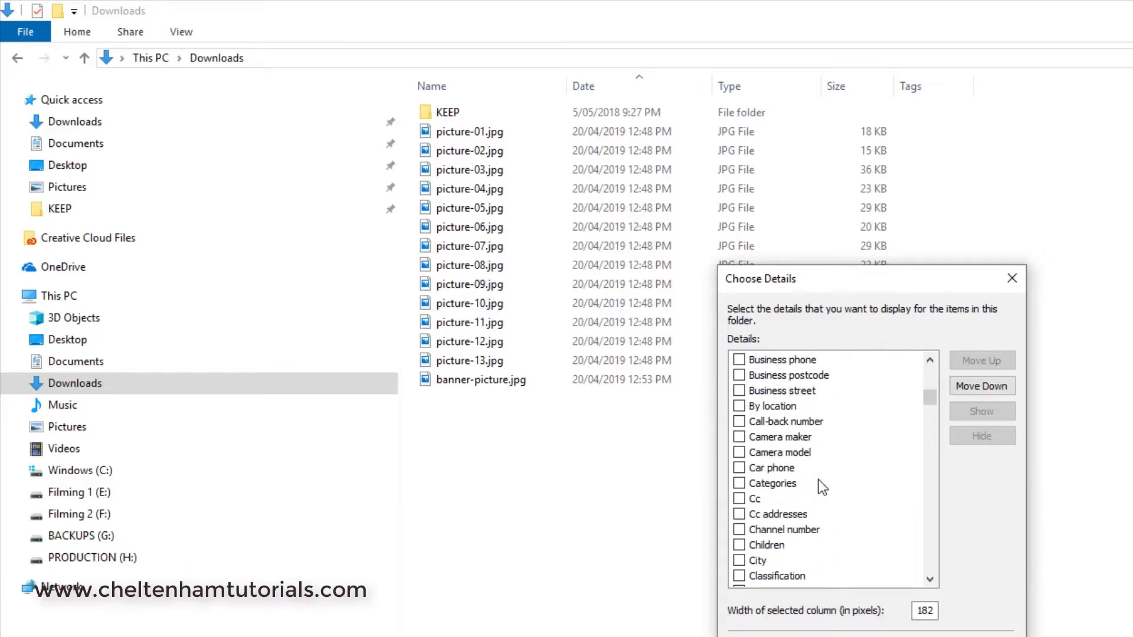
pyautogui.scroll(-8, 821, 487)
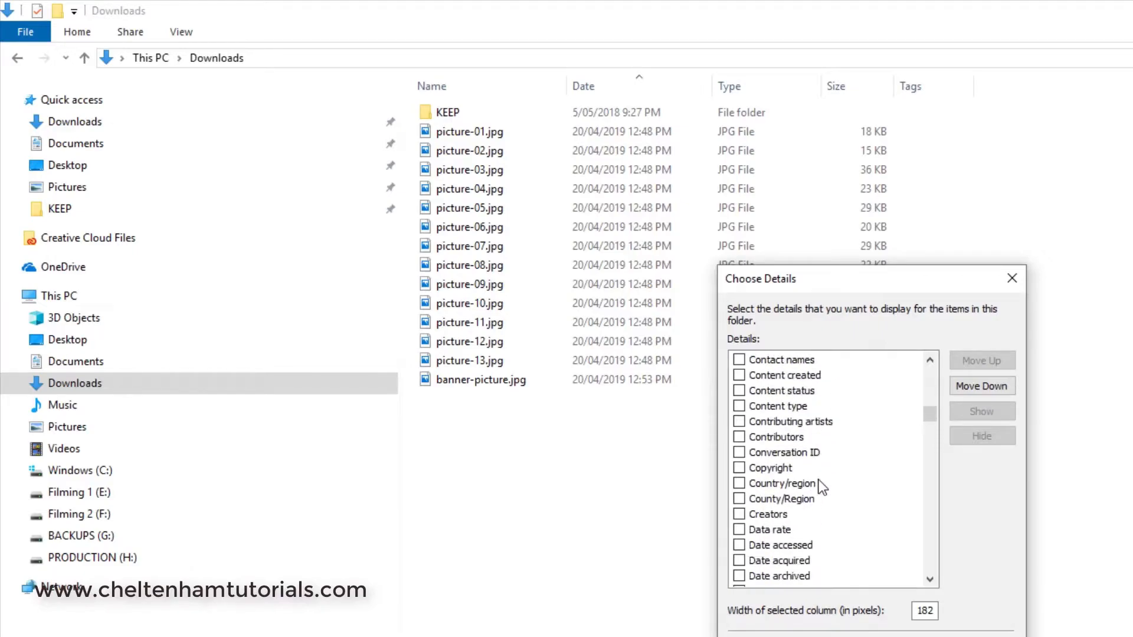
pyautogui.scroll(-3, 821, 488)
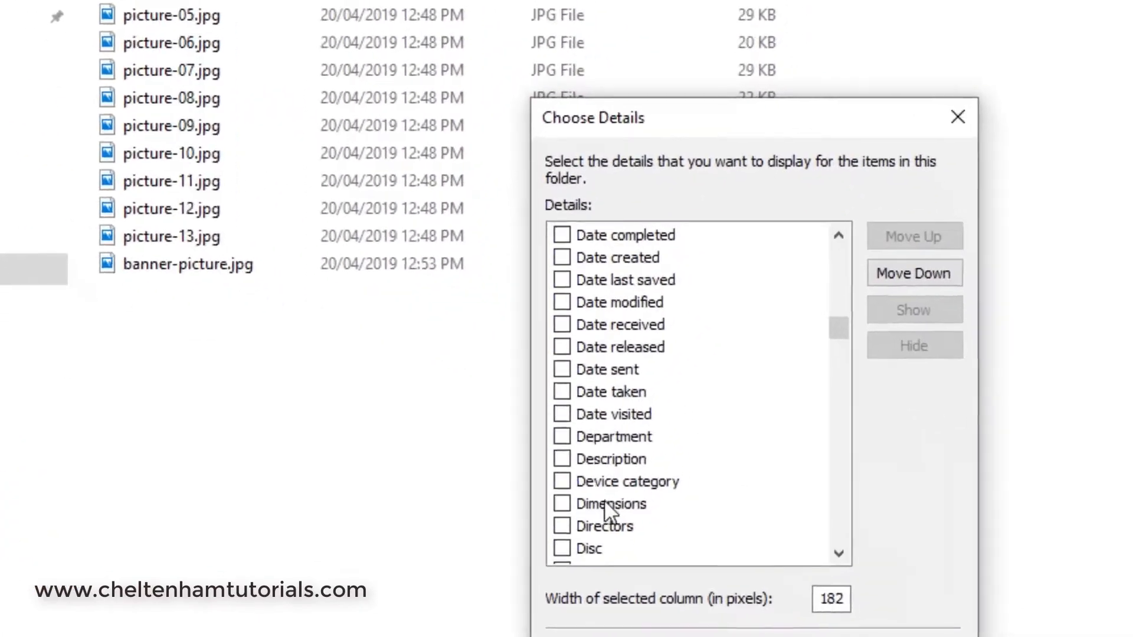
pyautogui.click(739, 544)
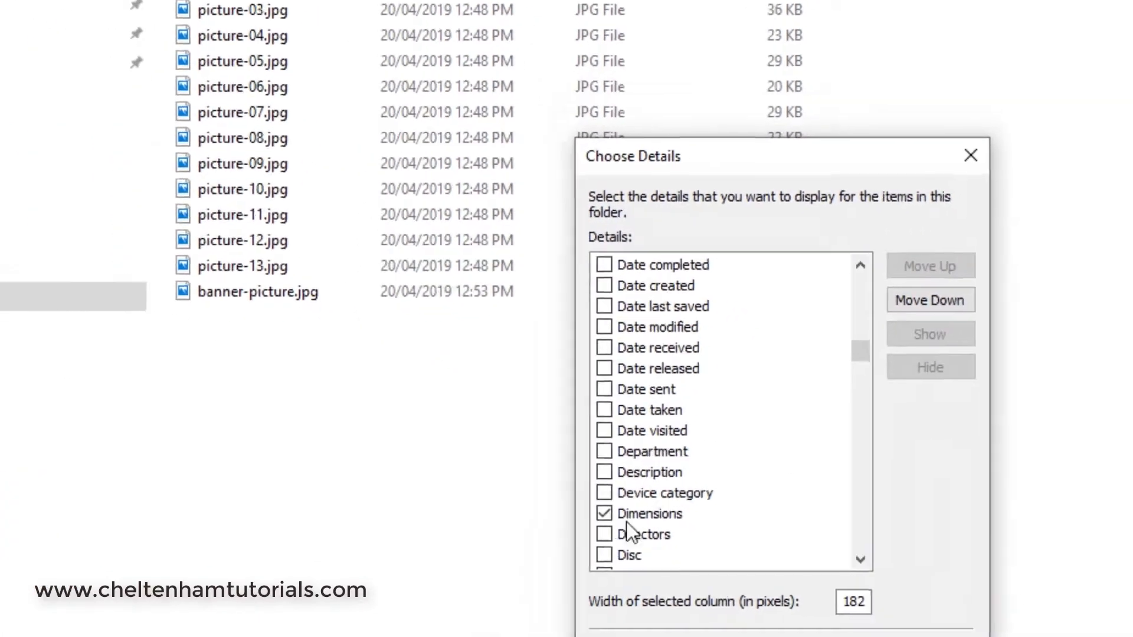
pyautogui.click(895, 618)
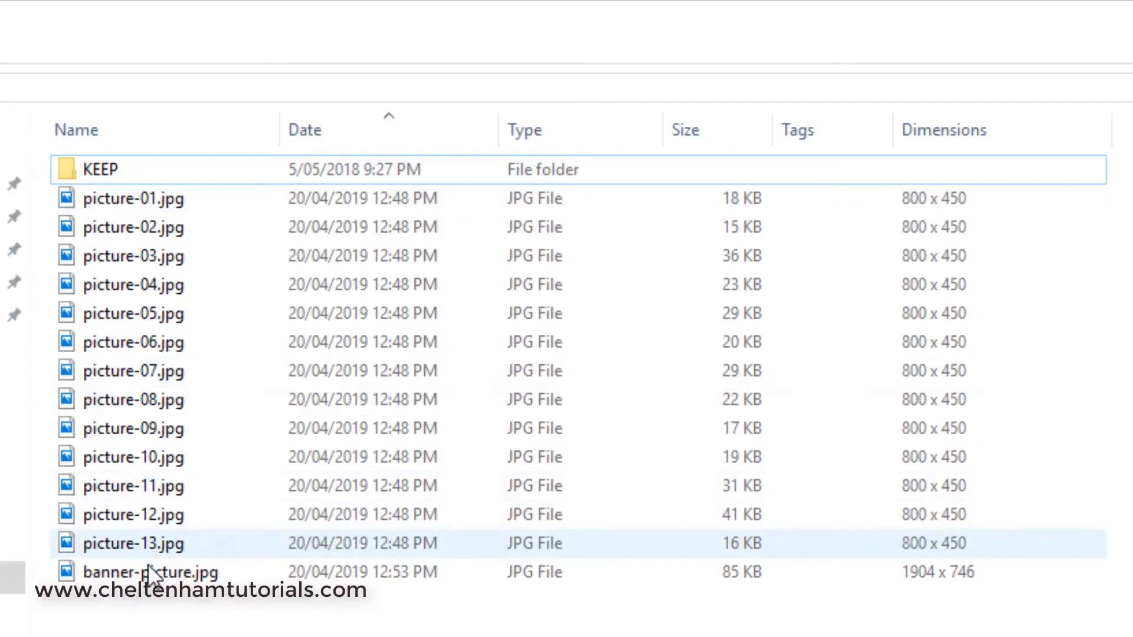
# Step: View banner-picture.jpg in the photo viewer and close it again
pyautogui.moveTo(150, 575)
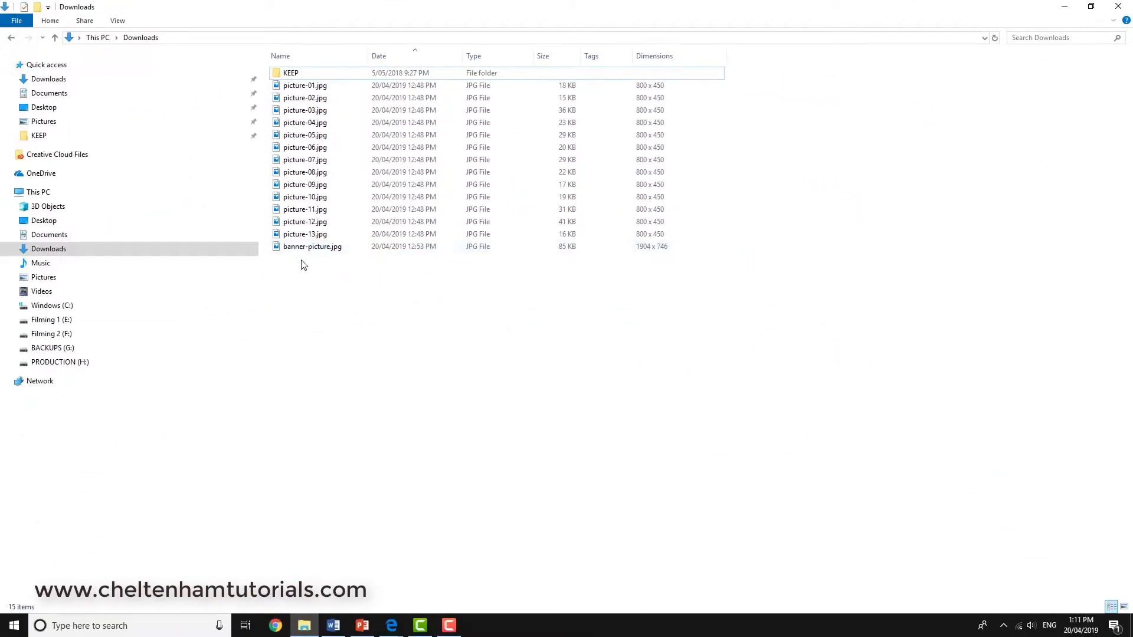
pyautogui.doubleClick(308, 246)
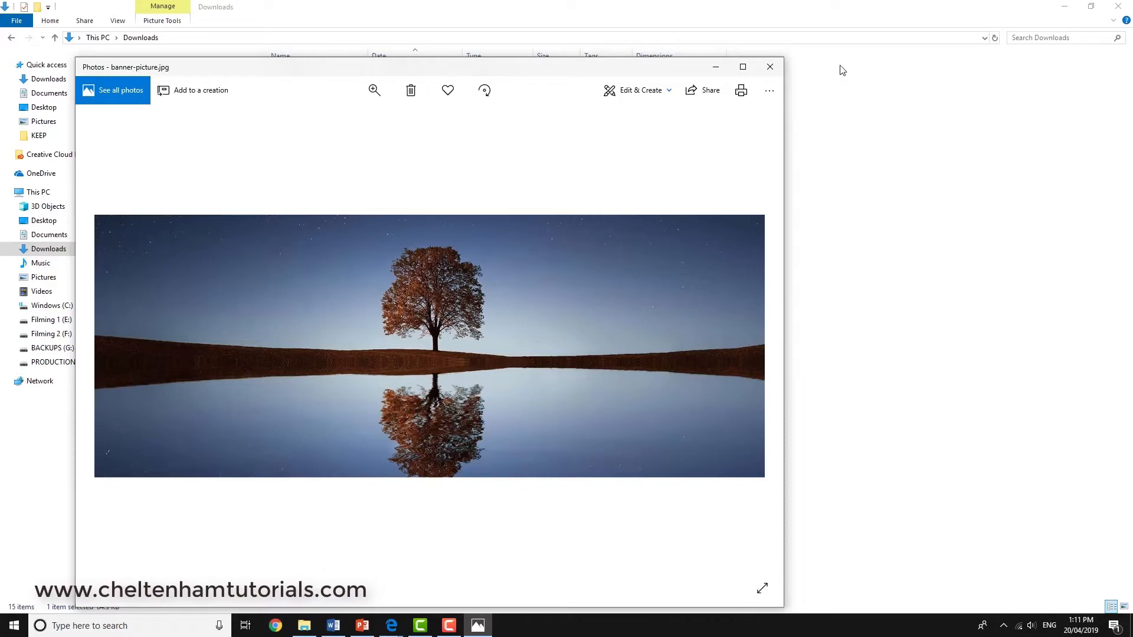
pyautogui.click(770, 66)
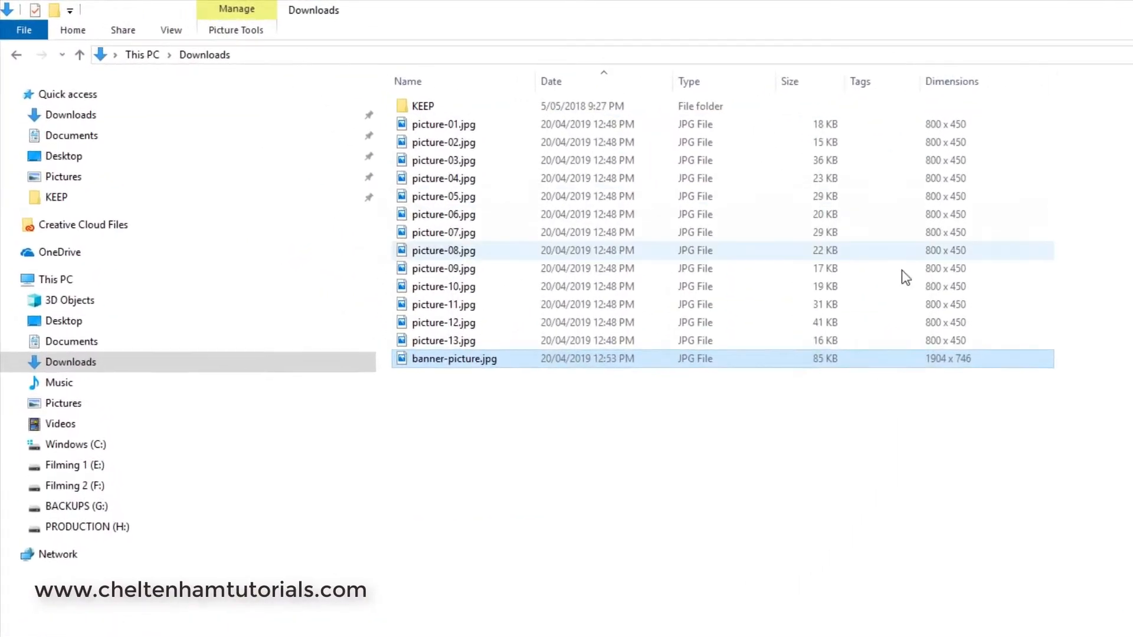
# Step: View picture-01.jpg in the photo viewer, close it, and open its file name for editing without renaming it
pyautogui.click(461, 126)
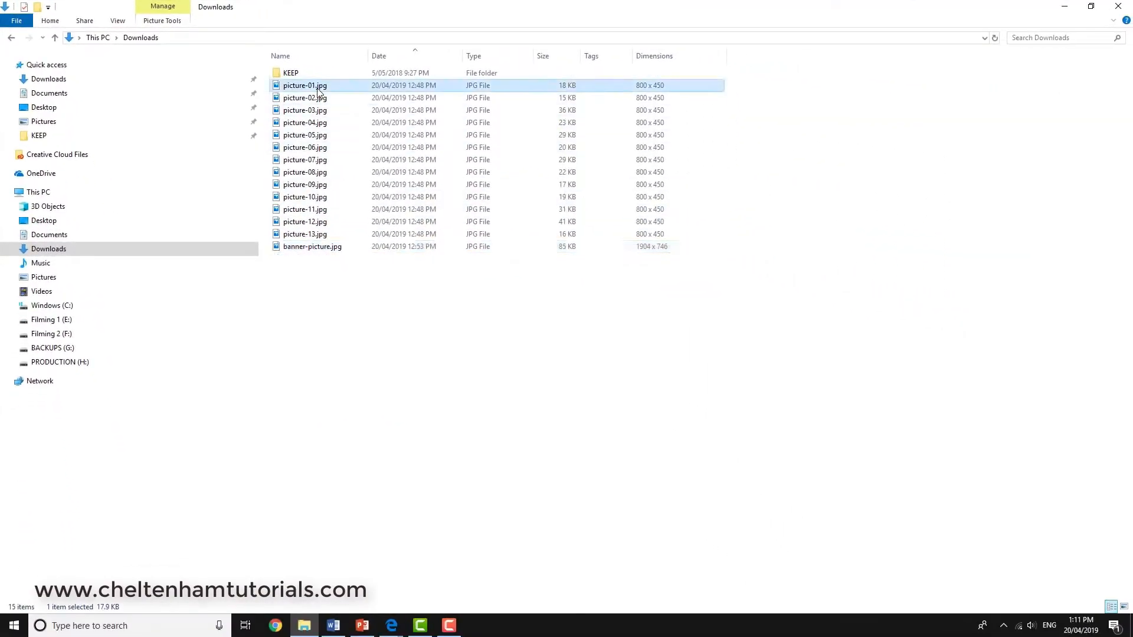
pyautogui.doubleClick(319, 89)
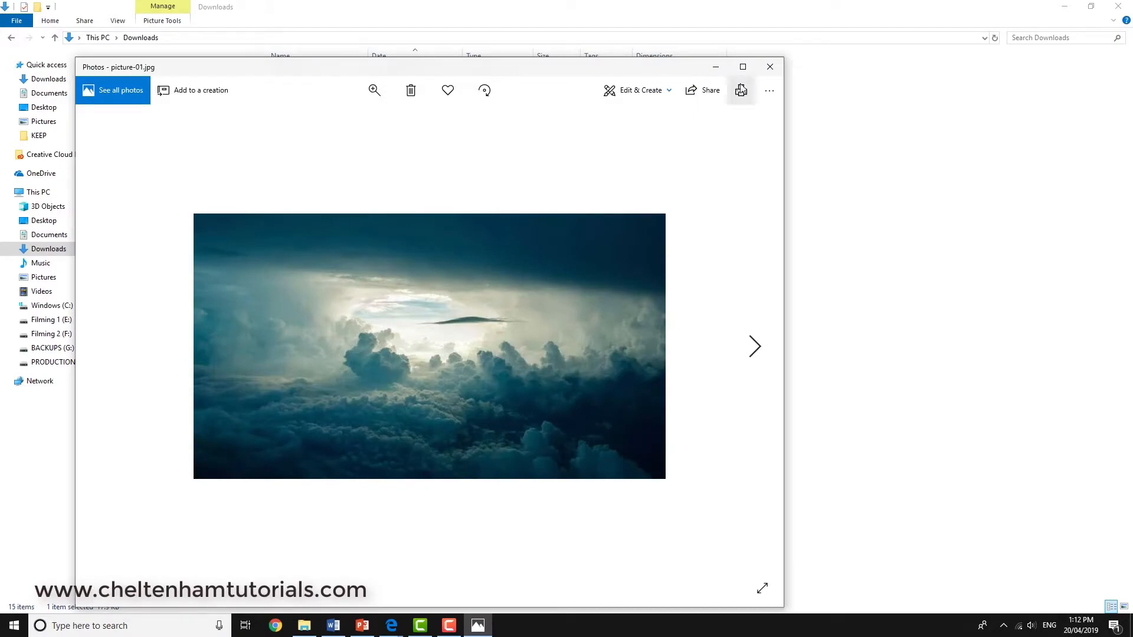
pyautogui.click(770, 67)
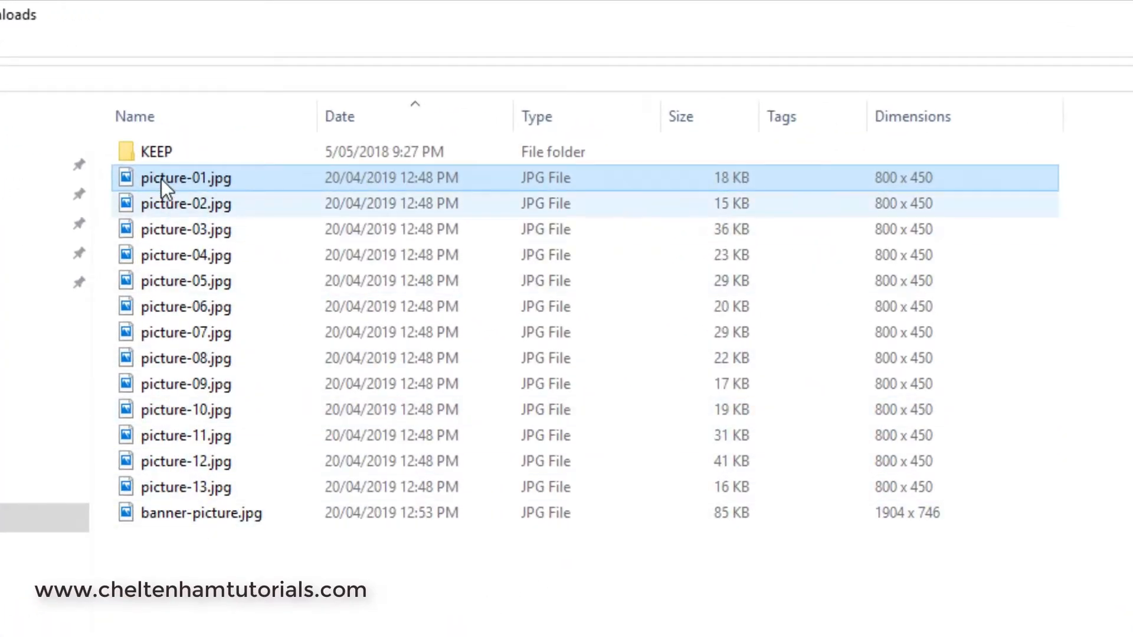
pyautogui.click(161, 182)
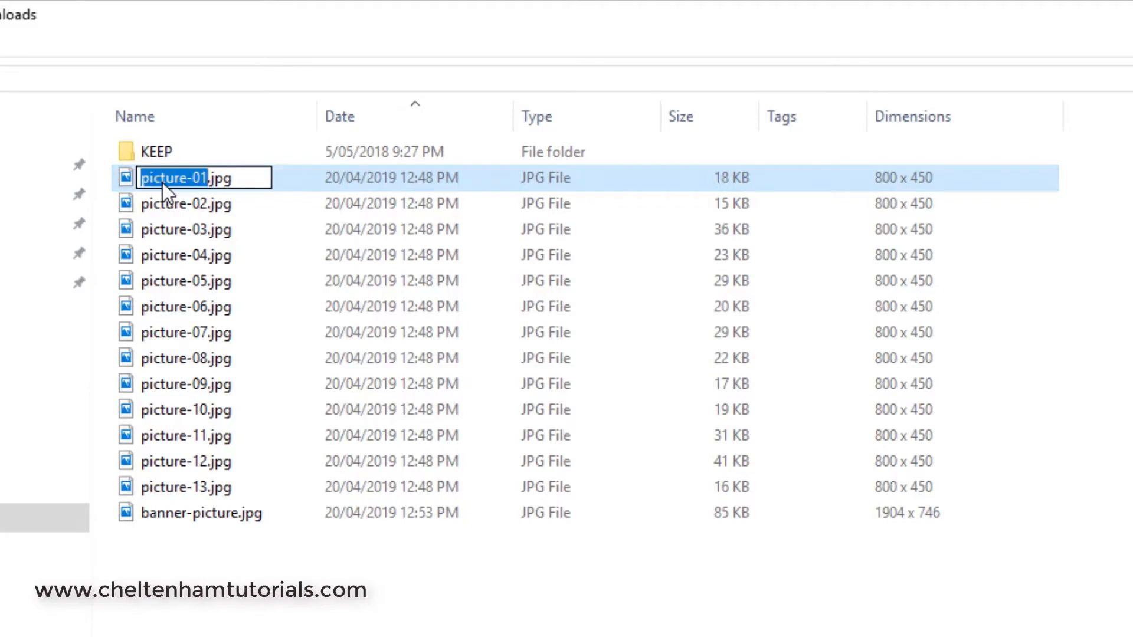
pyautogui.click(190, 253)
# Step: Switch to the WordPress dashboard in Microsoft Edge and open the page for uploading new media
pyautogui.click(266, 628)
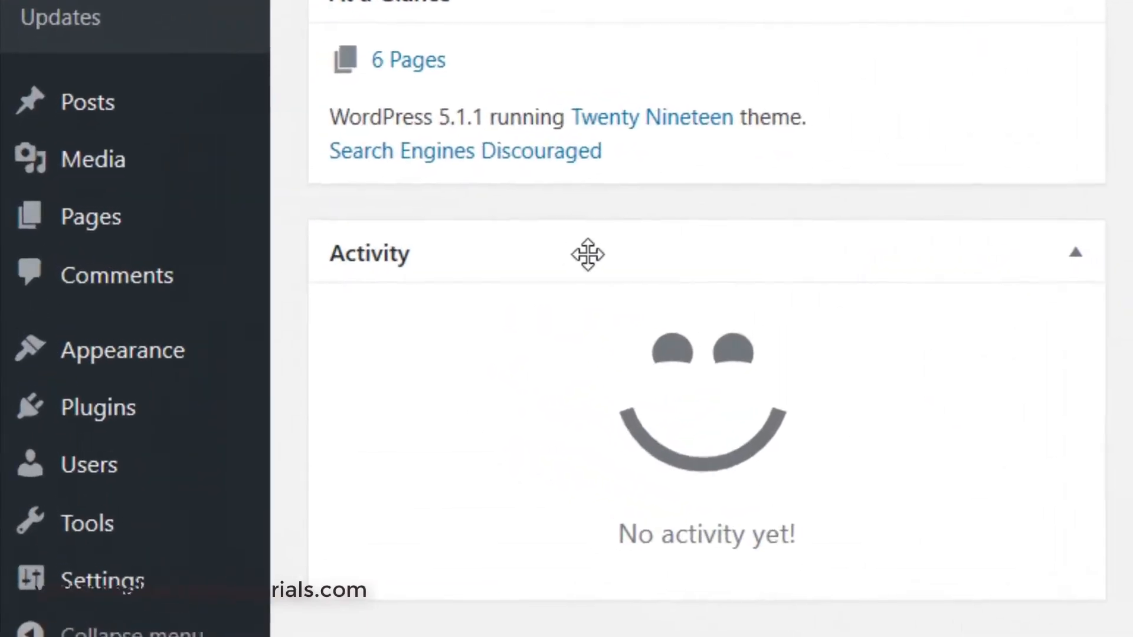
pyautogui.moveTo(103, 168)
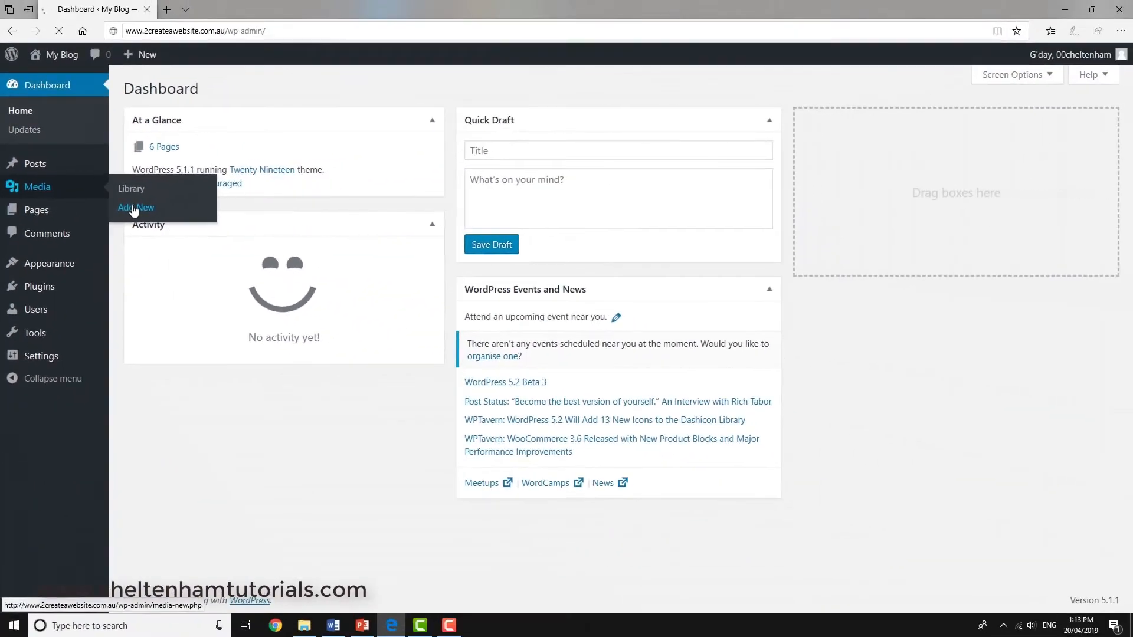
pyautogui.click(340, 214)
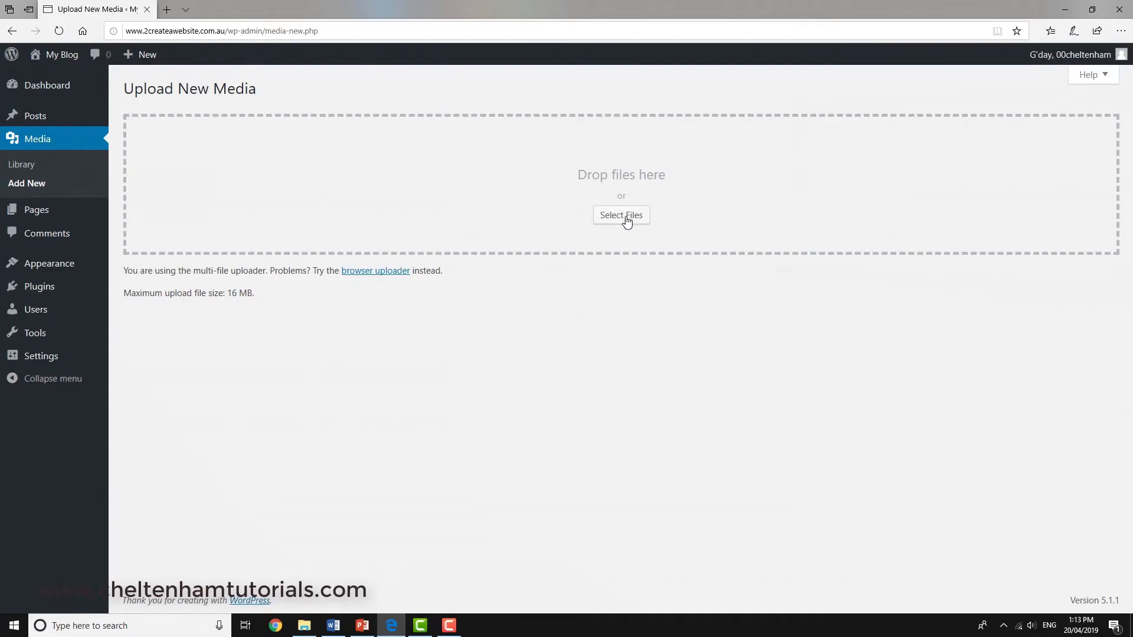
# Step: Arrange the browser window and the Downloads folder window side by side, with the upload area uncovered
pyautogui.moveTo(633, 8); pyautogui.dragTo(819, 37)
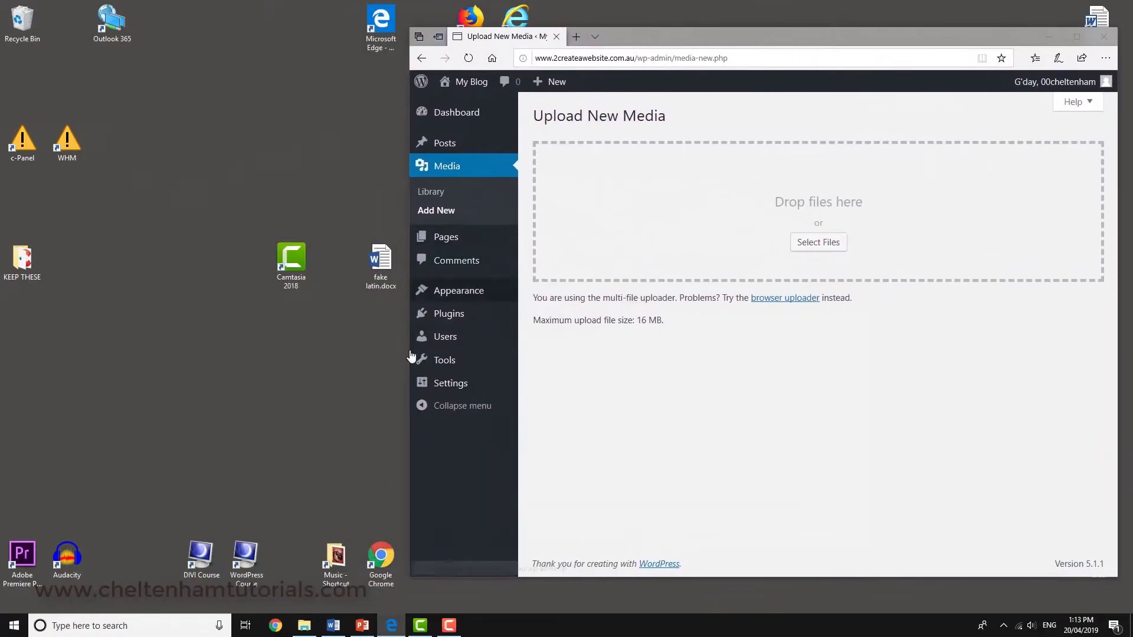
pyautogui.click(305, 626)
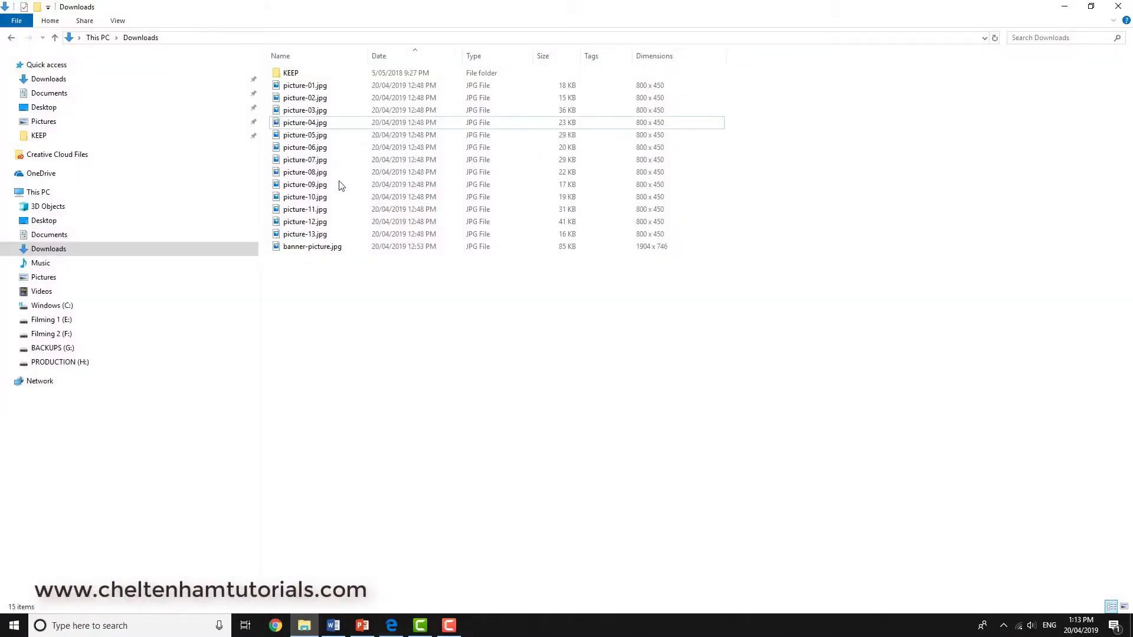
pyautogui.doubleClick(318, 10)
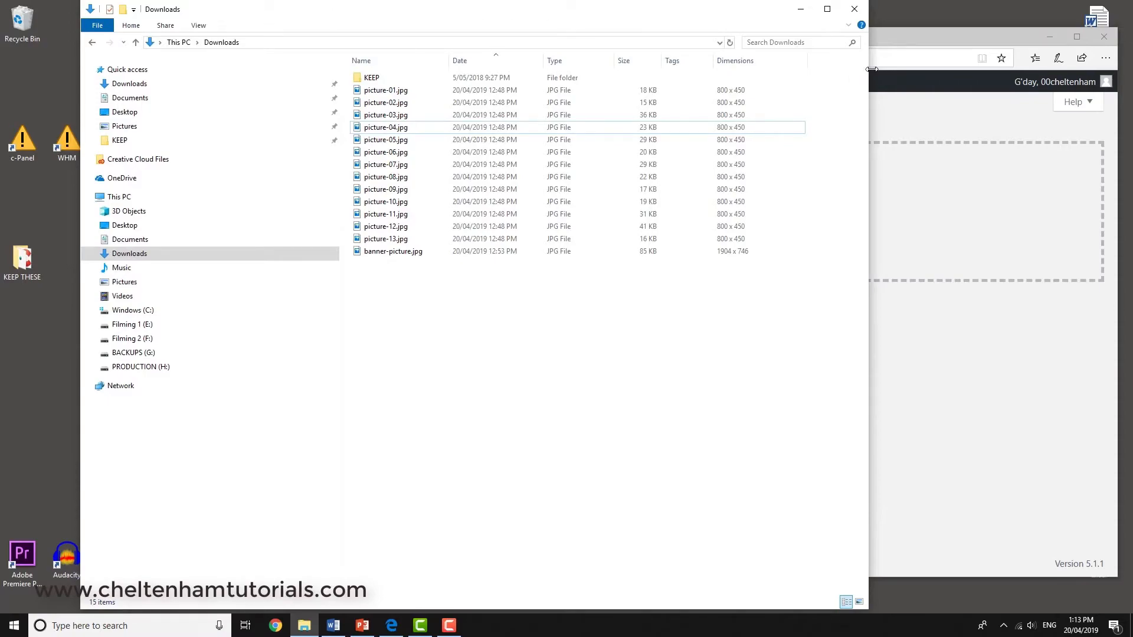
pyautogui.moveTo(871, 70); pyautogui.dragTo(614, 69)
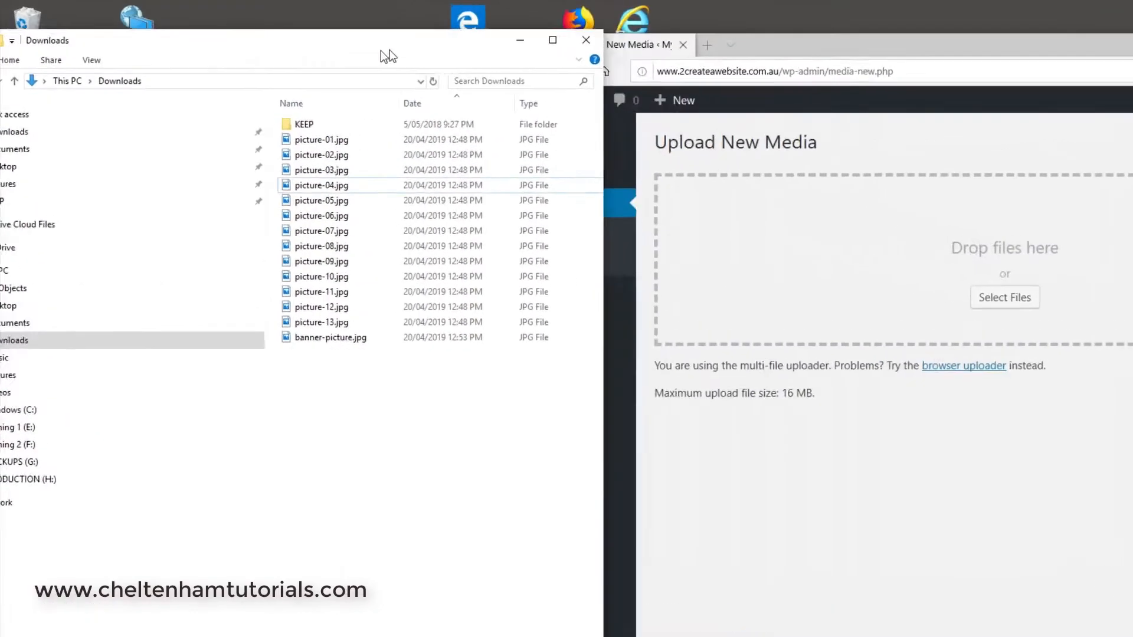
# Step: Upload all files from picture-01.jpg through banner-picture.jpg to the WordPress media uploader, and maximize the browser window
pyautogui.click(313, 140)
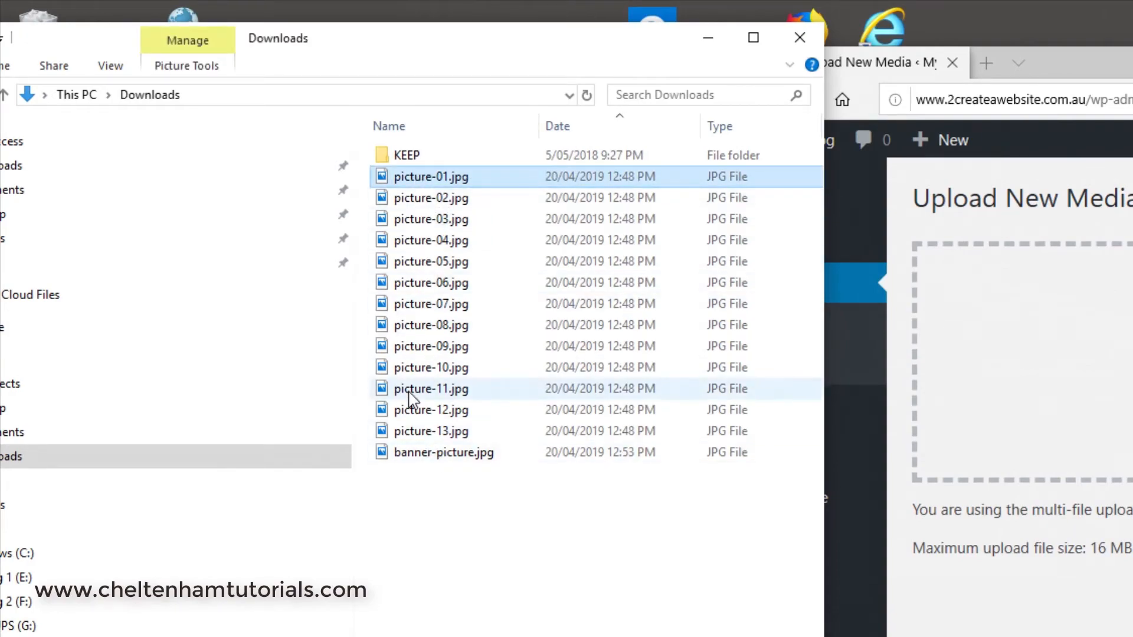
pyautogui.keyDown('shift'); pyautogui.click(413, 452); pyautogui.keyUp('shift')
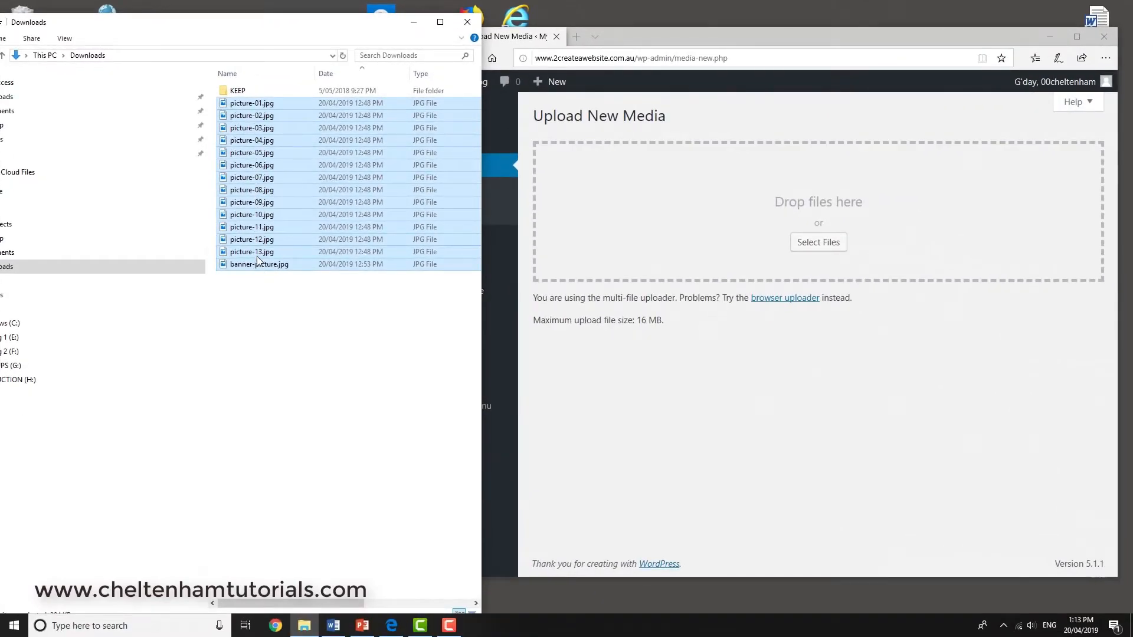
pyautogui.moveTo(243, 197); pyautogui.dragTo(808, 244)
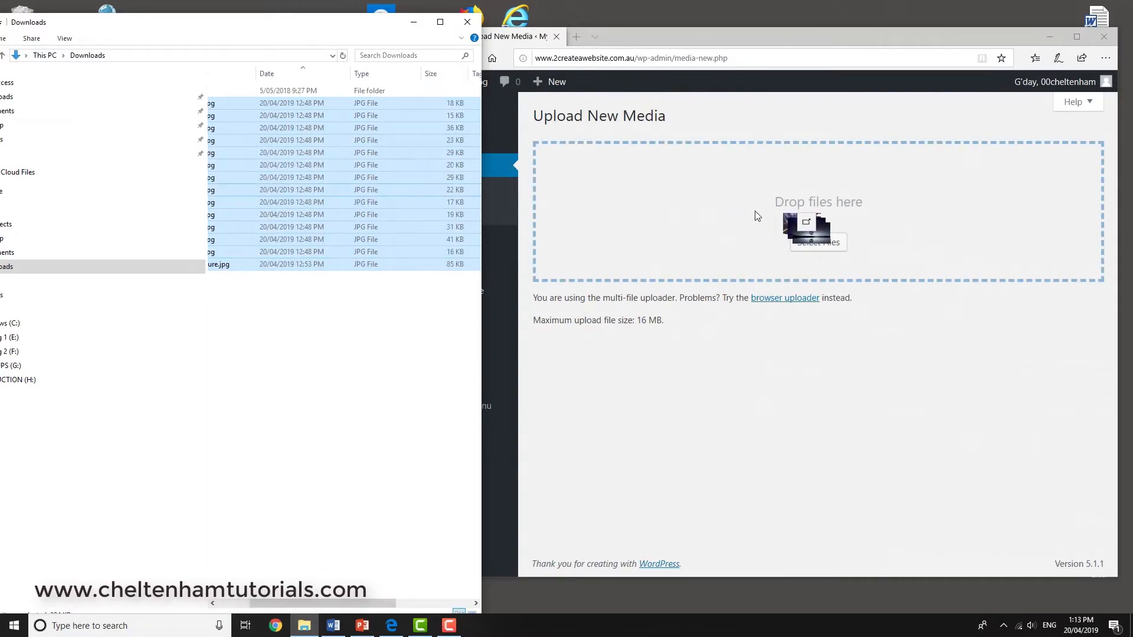
pyautogui.moveTo(756, 216); pyautogui.dragTo(758, 217)
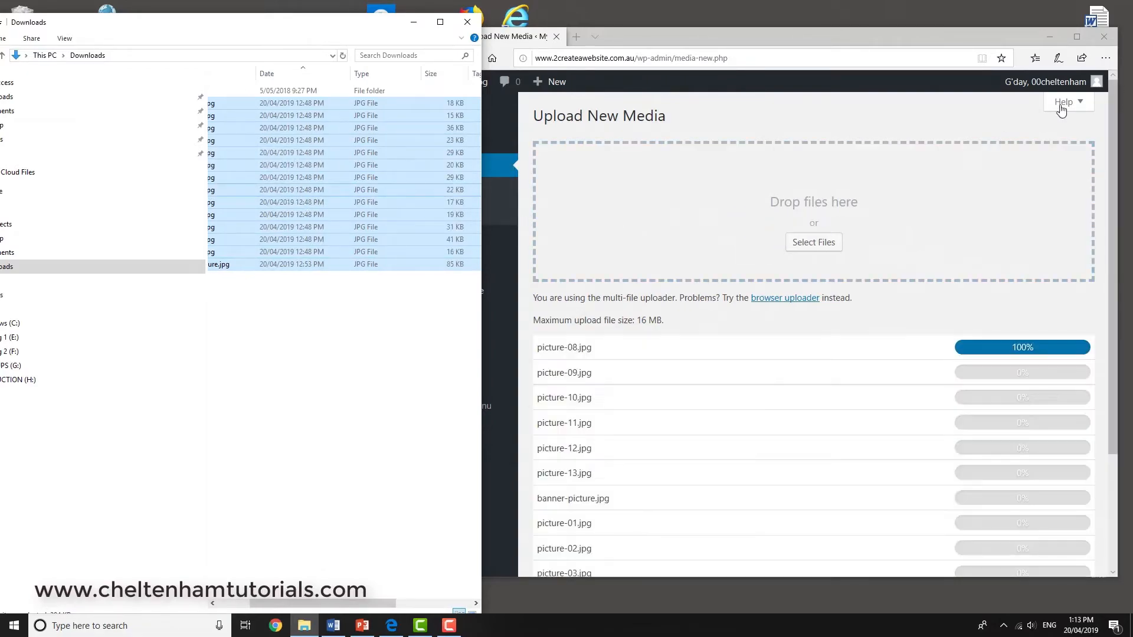
pyautogui.click(1077, 37)
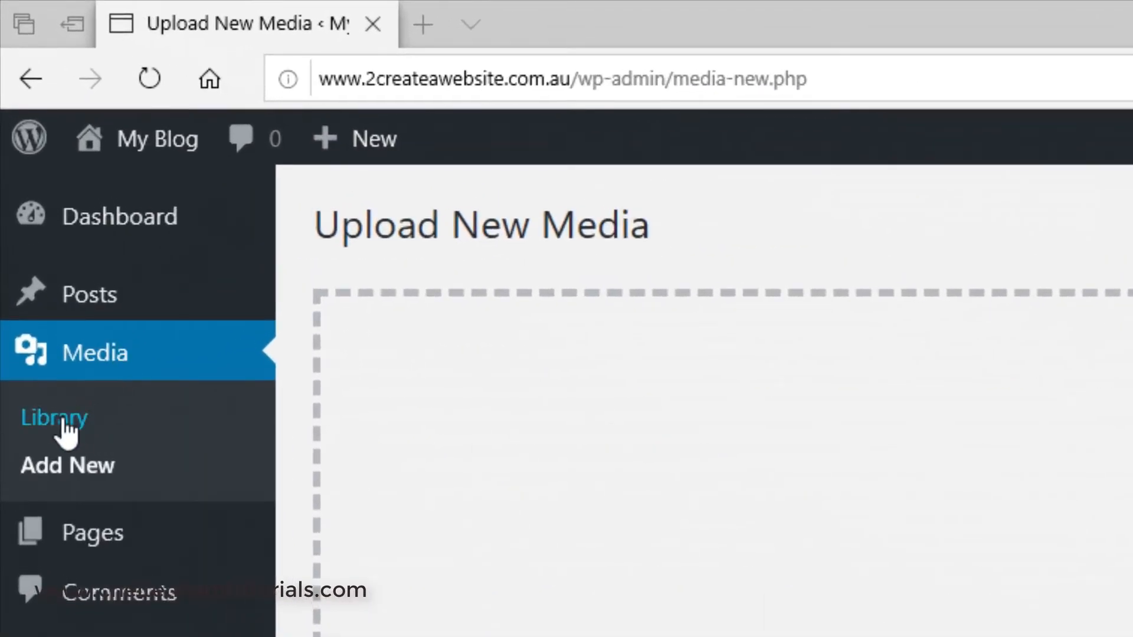
# Step: Set the alt text of picture-06.jpg in the Media Library to "SEO Training" and close its attachment details
pyautogui.click(61, 417)
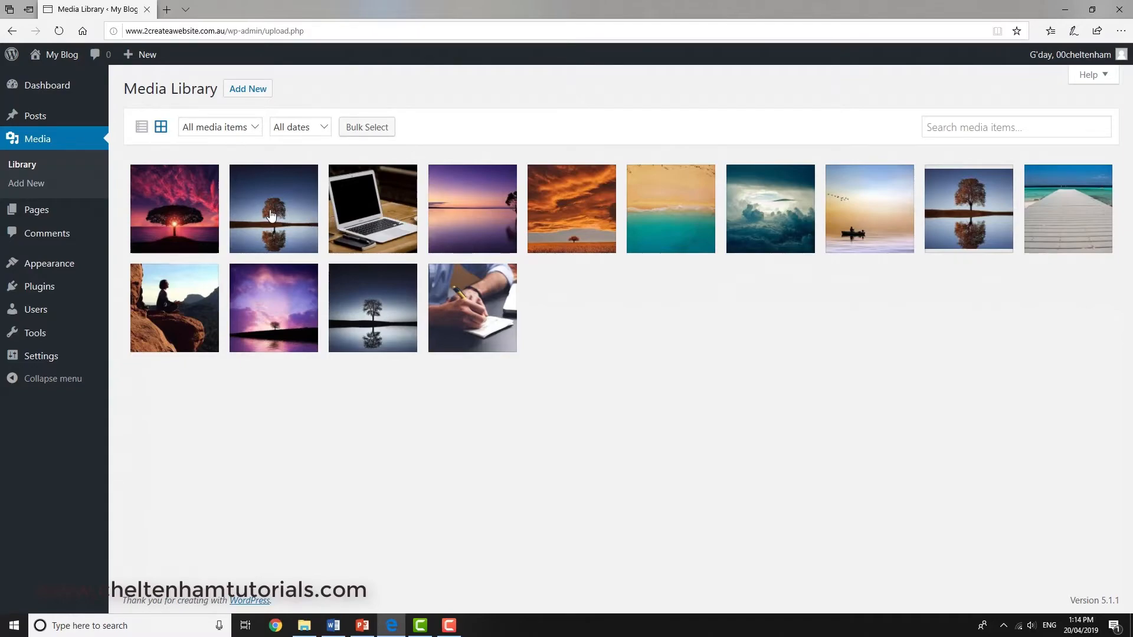
pyautogui.click(271, 213)
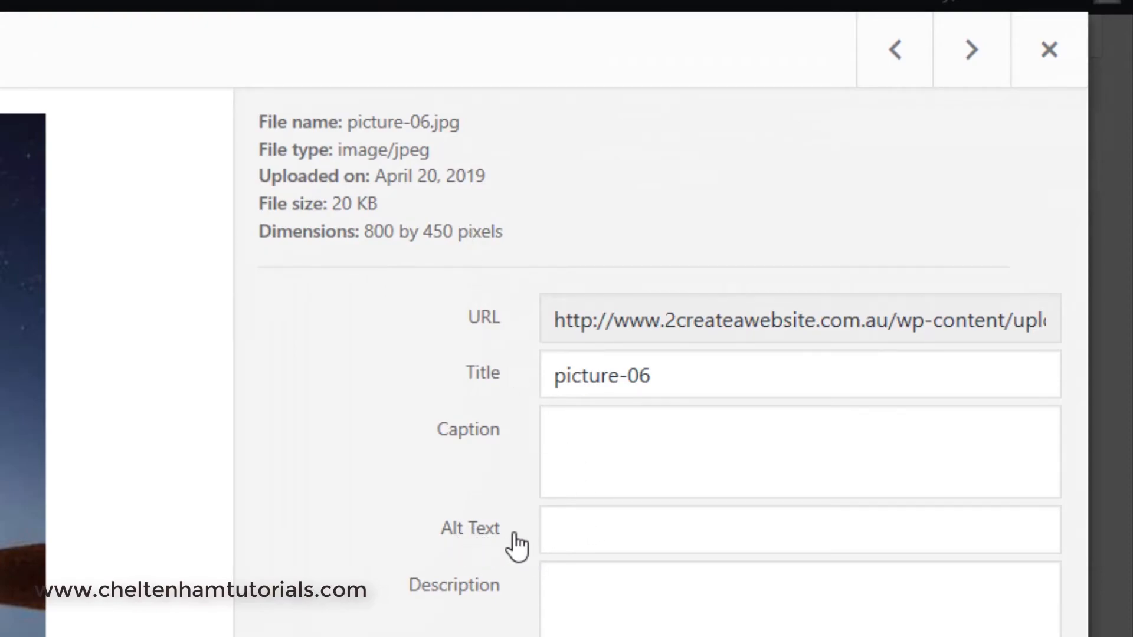
pyautogui.click(579, 531)
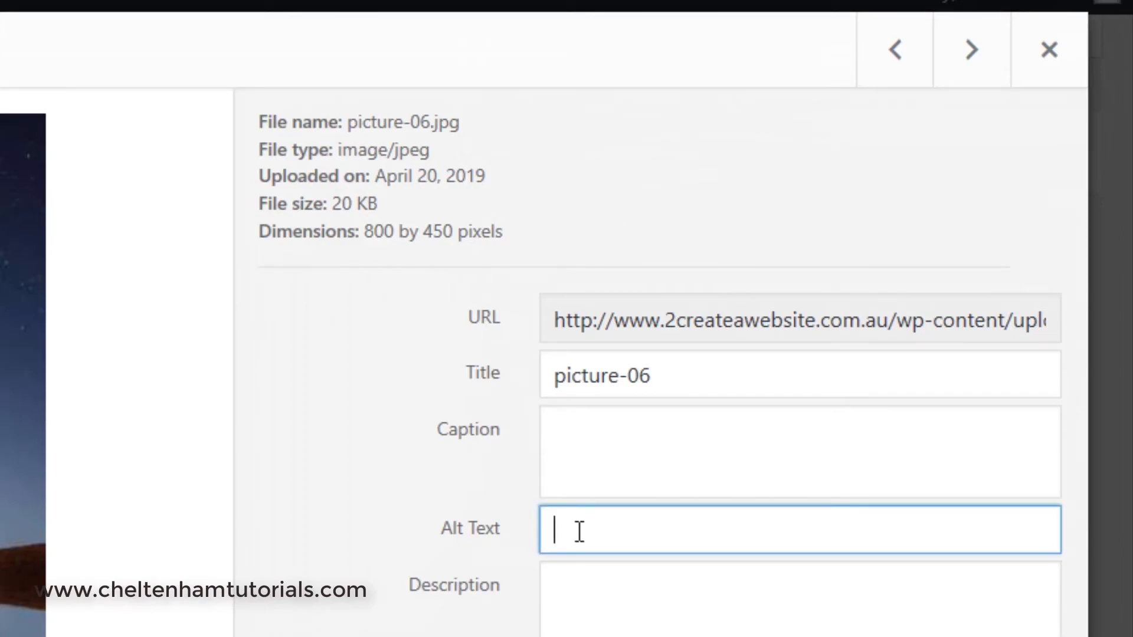
pyautogui.write('SEO Tra')
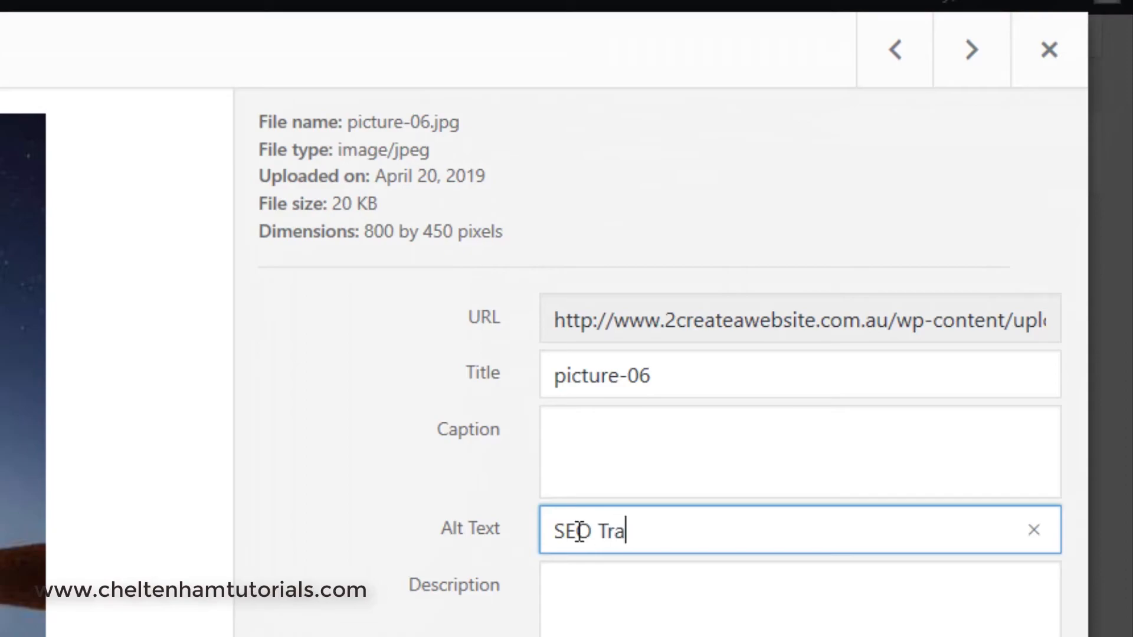
pyautogui.write('ining')
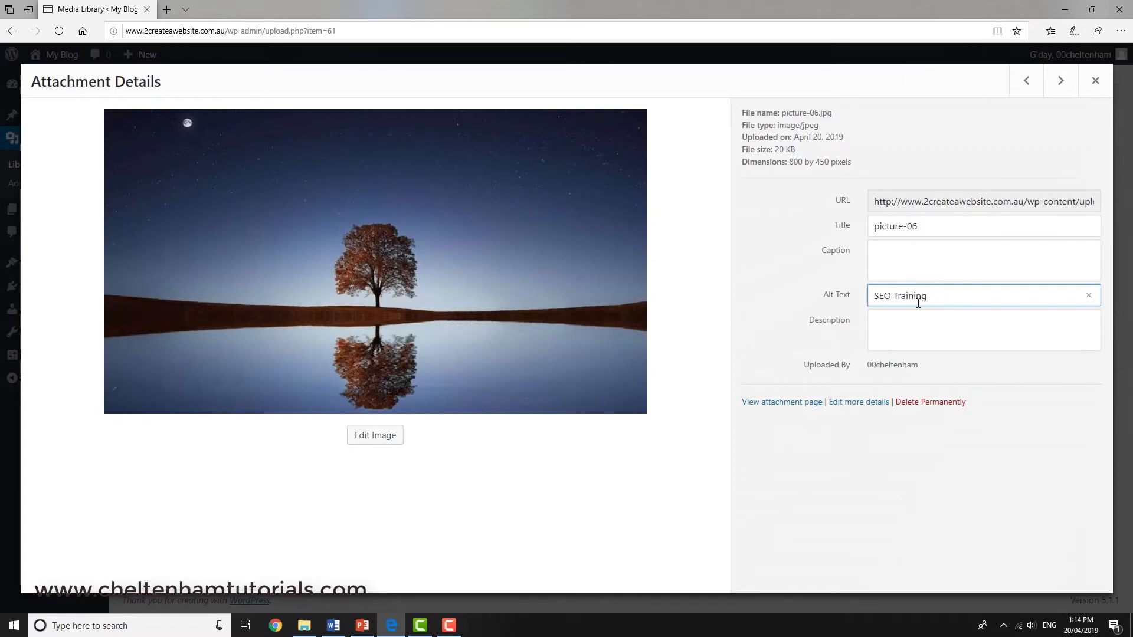
pyautogui.click(1095, 81)
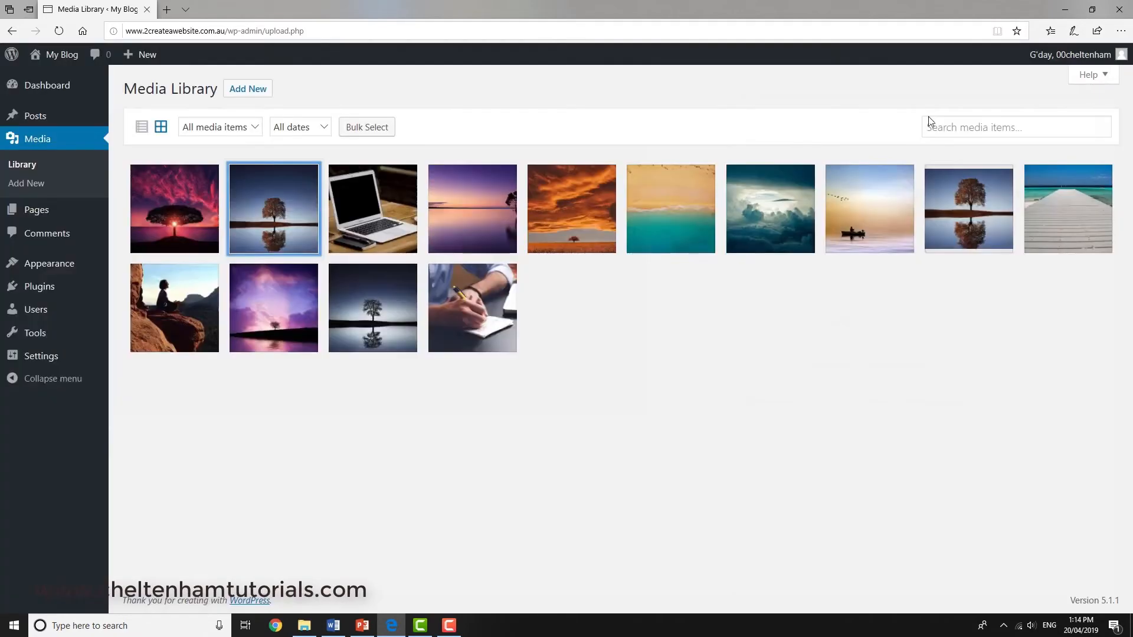
# Step: Set the alt text of picture-05.jpg, the red sunset tree image, to "SEO Titorials" and close its attachment details
pyautogui.click(177, 214)
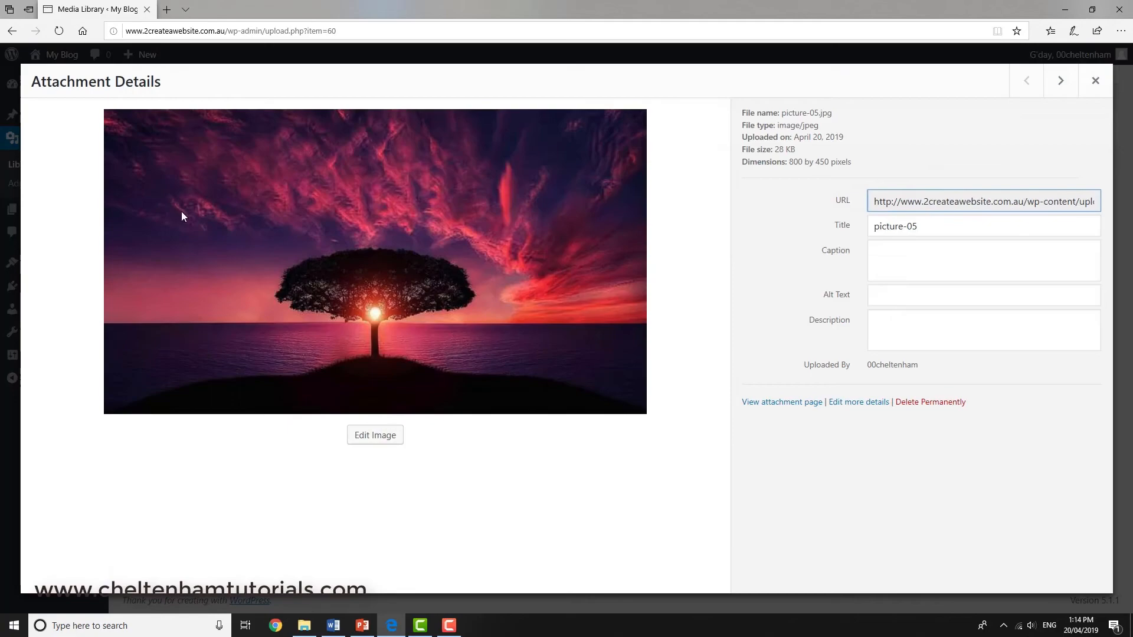
pyautogui.click(890, 294)
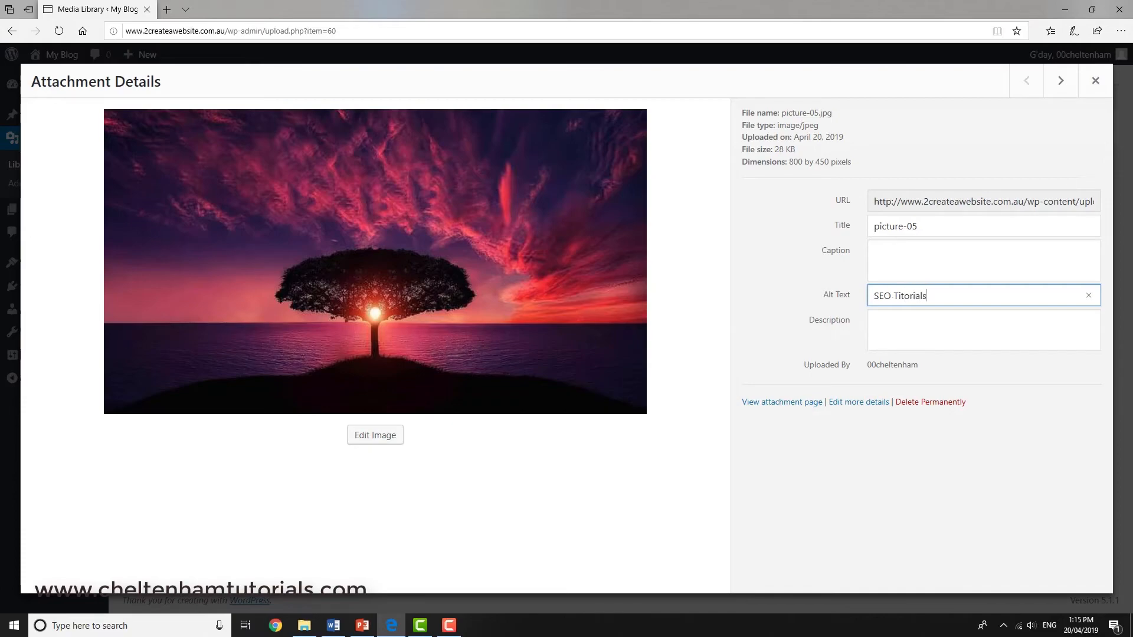
pyautogui.click(1095, 81)
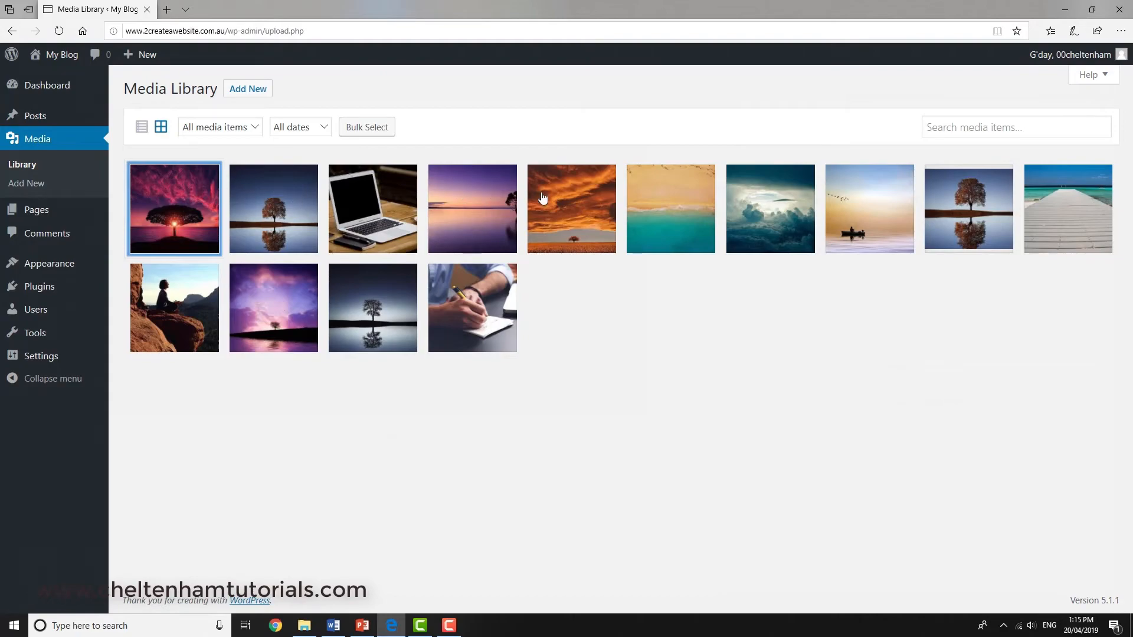
# Step: Set the alt text of picture-08.jpg, the image of a hand writing, to "SEO Workshops" and close its attachment details
pyautogui.click(484, 284)
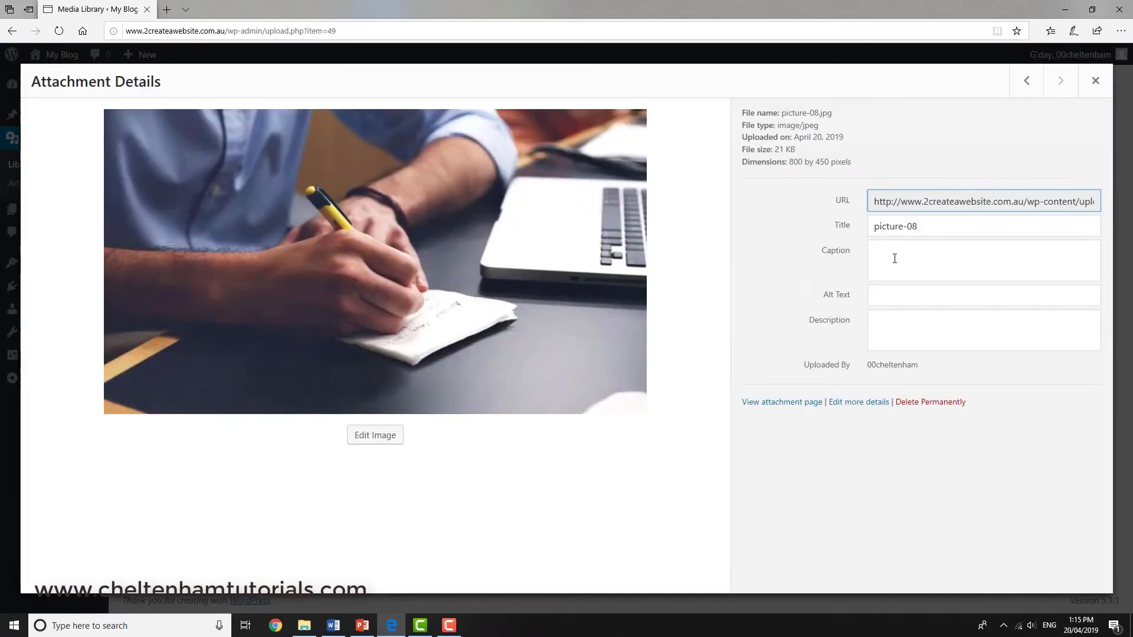
pyautogui.click(882, 294)
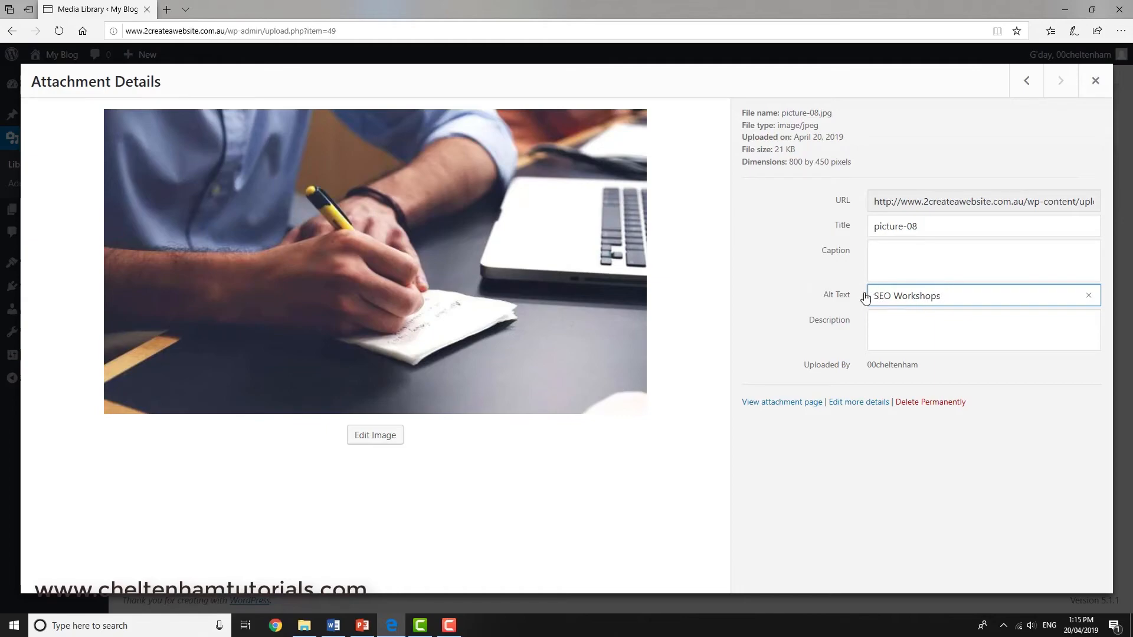
pyautogui.click(1095, 81)
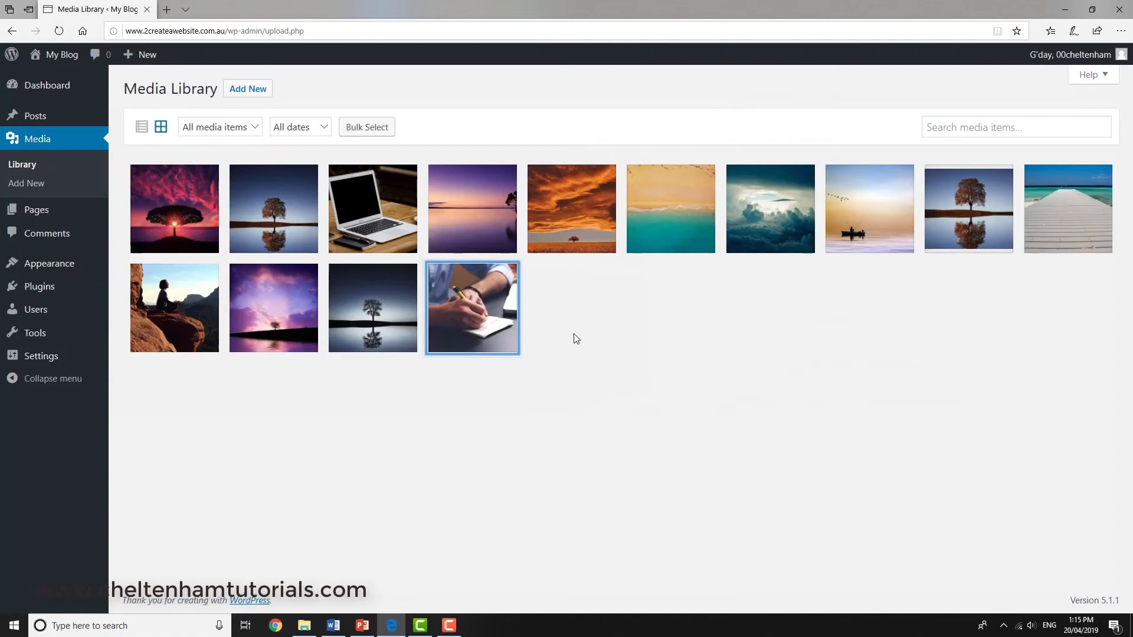
# Step: Check the attachment details of banner-picture.jpg and picture-09.jpg in the Media Library, closing each one after viewing
pyautogui.click(979, 210)
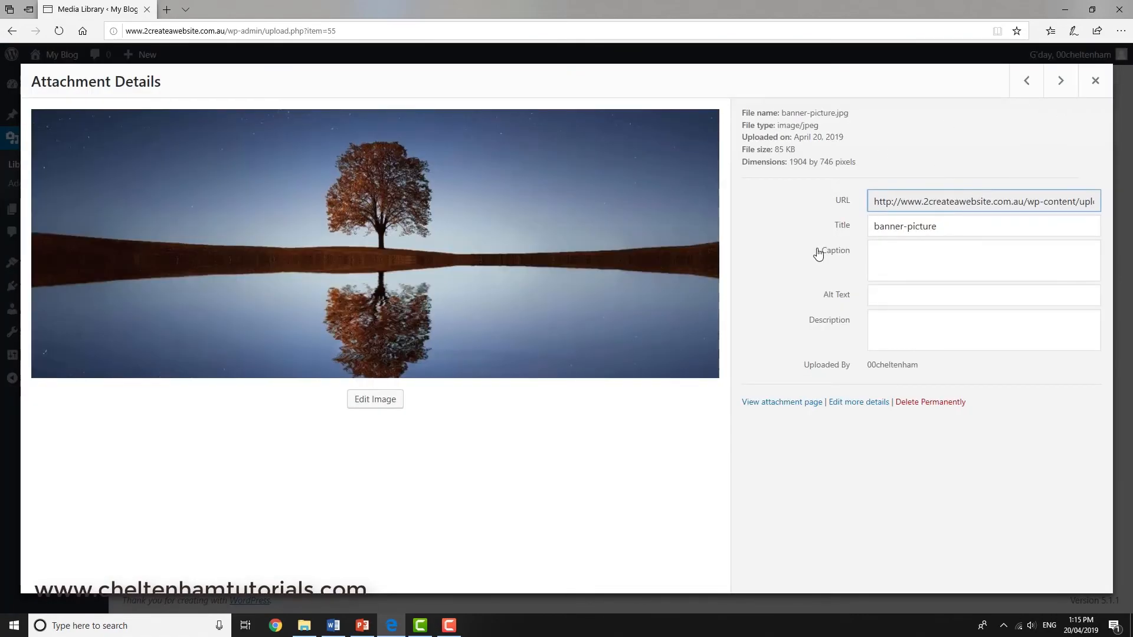
pyautogui.click(1095, 81)
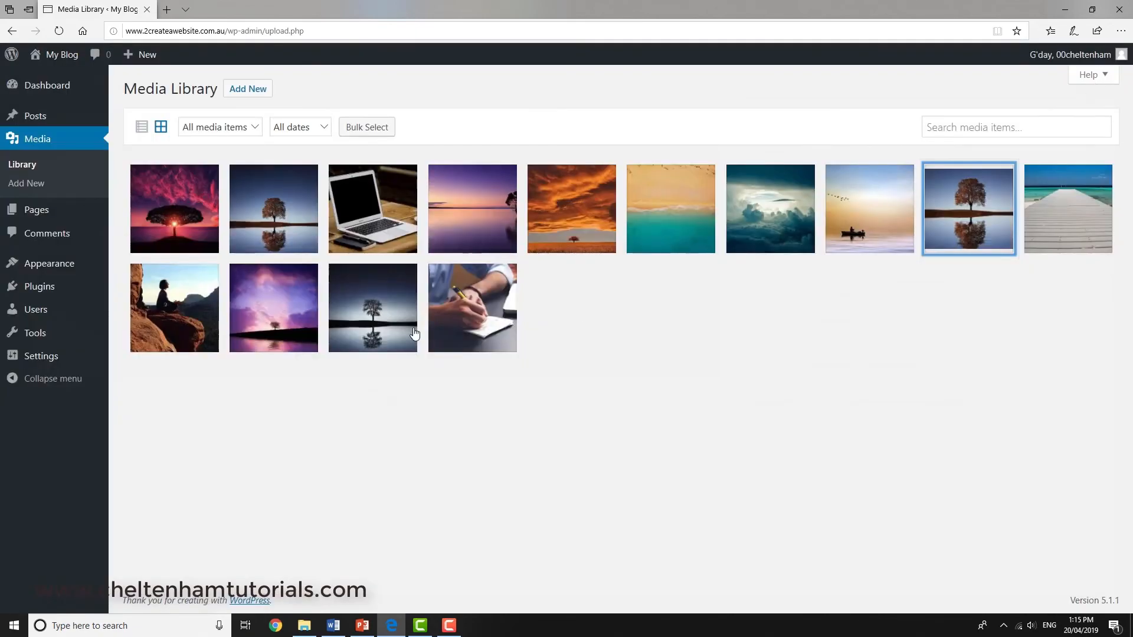
pyautogui.click(273, 327)
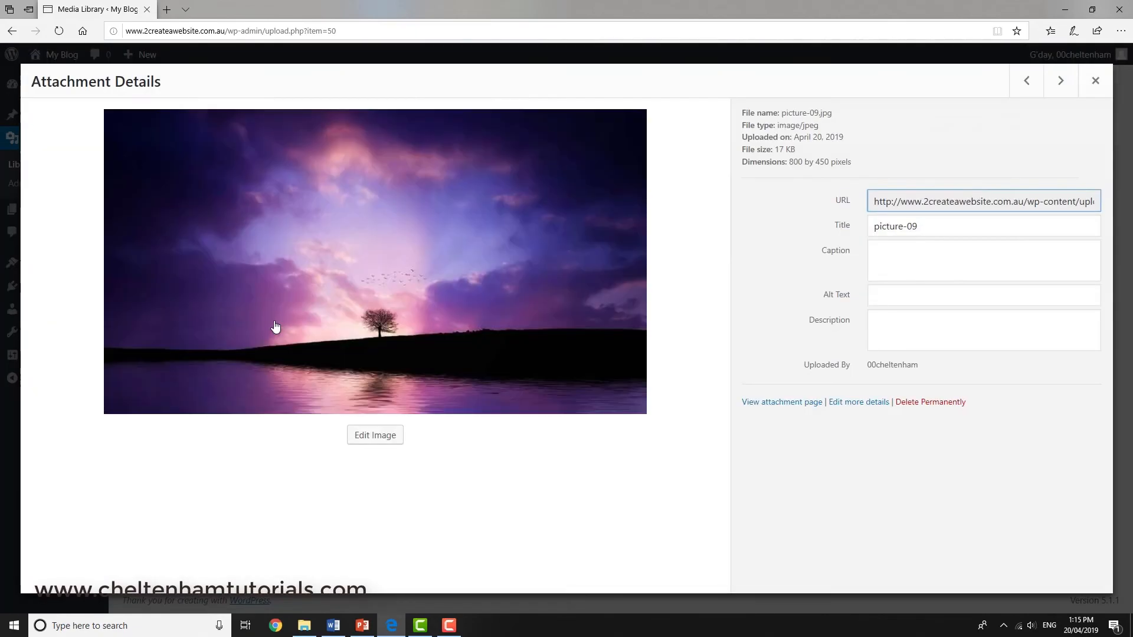
pyautogui.click(1096, 83)
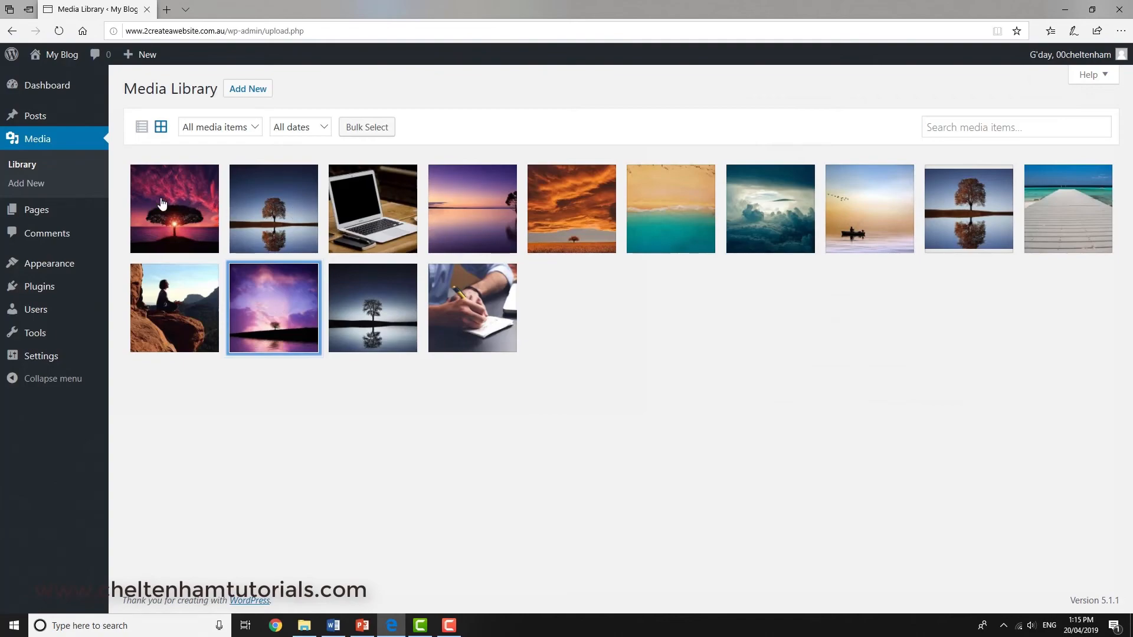